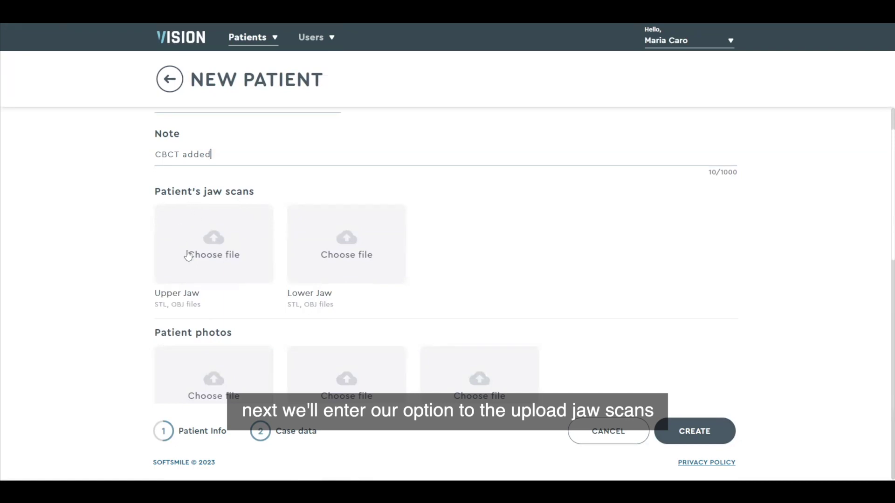
Step: Enter the note 'CBCT added' in the new patient form, then start choosing the upper jaw scan file
left_click(217, 246)
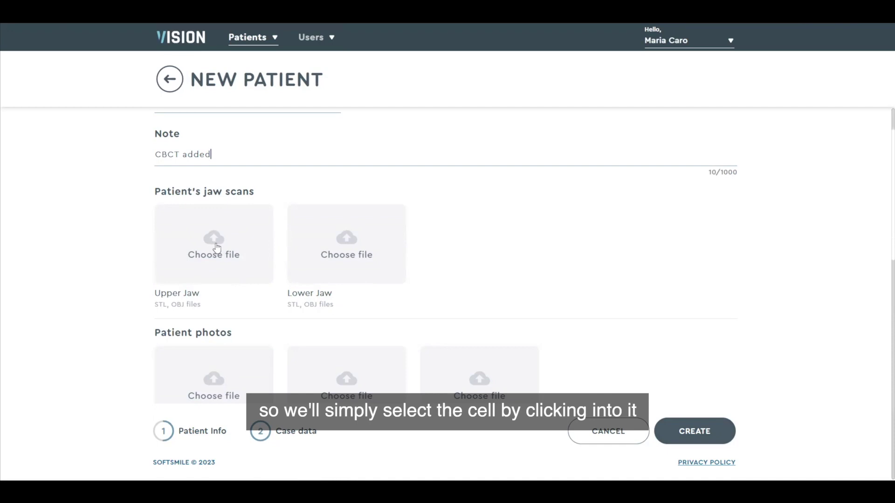
left_click(172, 302)
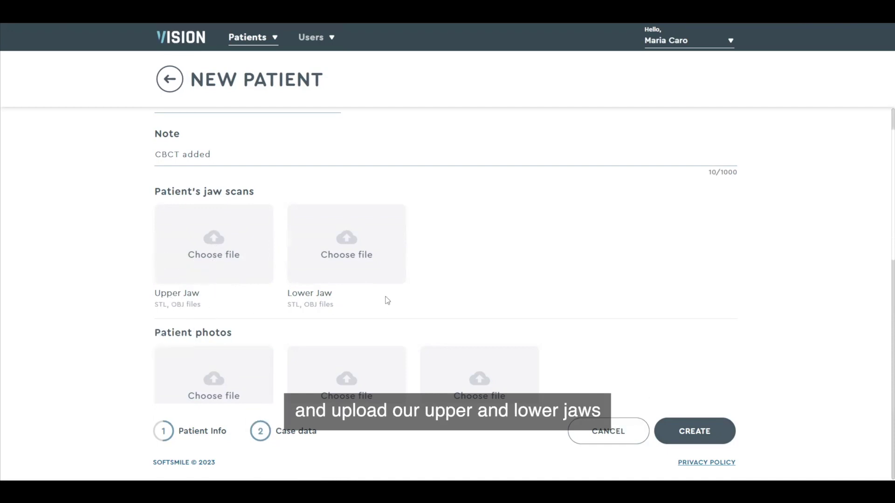
left_click(215, 251)
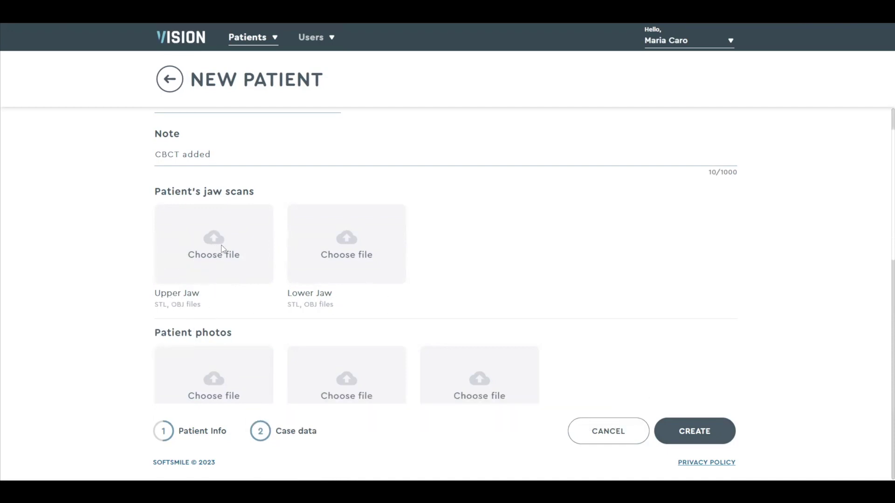
Step: Upload UpperJawScan.stl to the Upper Jaw slot and LowerJawScan.stl to the Lower Jaw slot
left_click(161, 97)
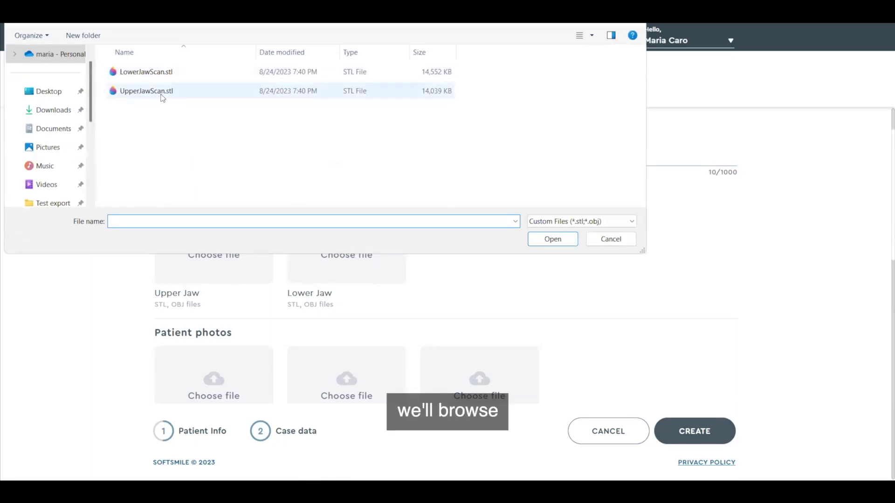
left_click(554, 244)
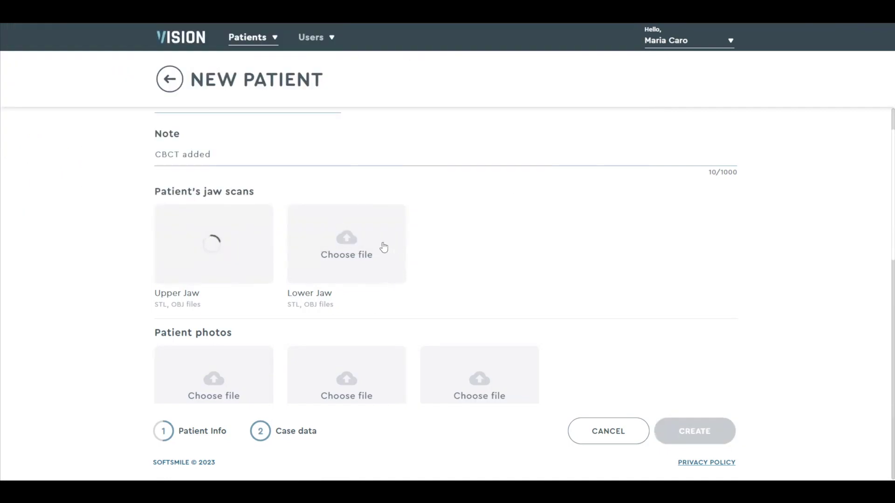
left_click(348, 248)
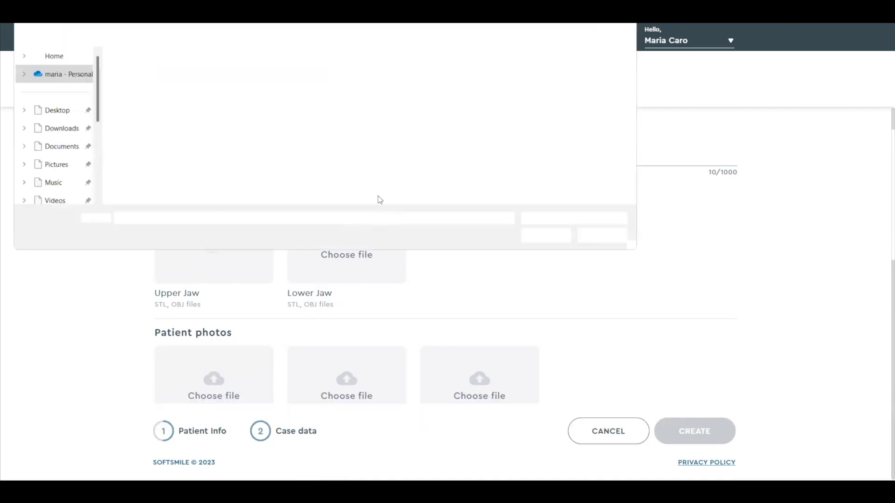
left_click(205, 72)
left_click(551, 241)
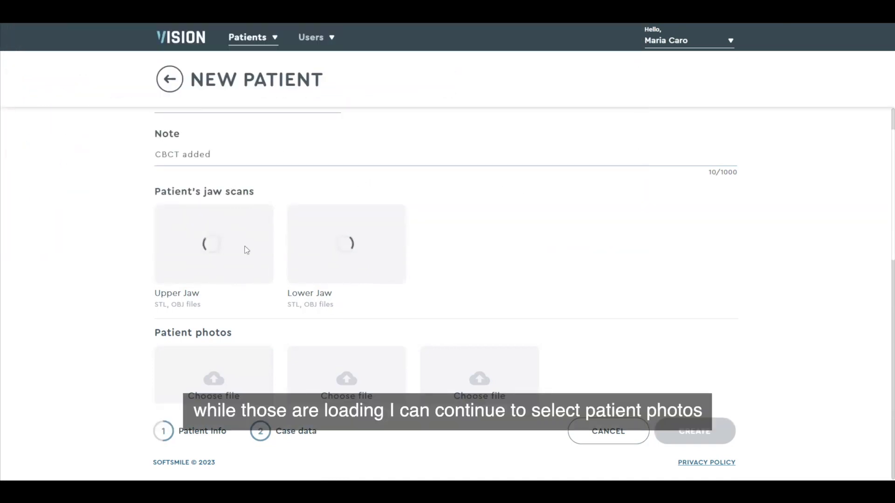
Step: Scroll down the new patient form to the CBCT upload slot
scroll(306, 300, "down", 4)
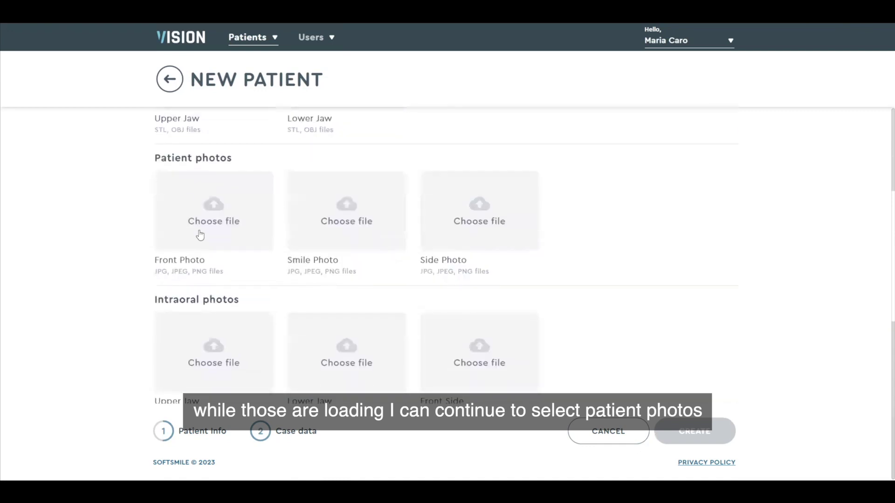
left_click(186, 170)
left_click(207, 311)
scroll(200, 311, "down", 5)
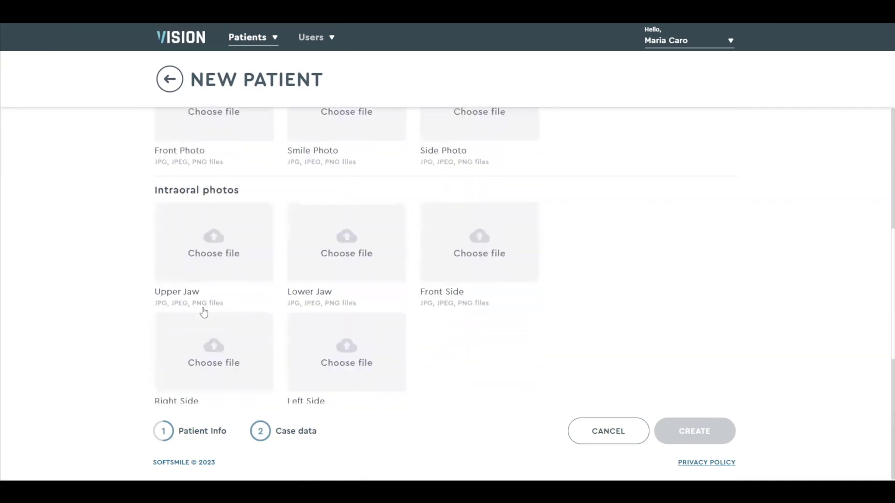
scroll(195, 313, "down", 1)
left_click(169, 265)
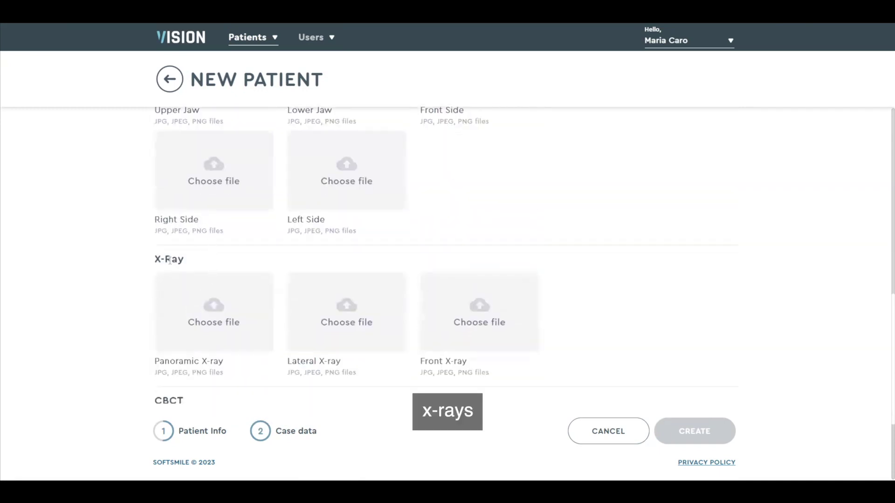
scroll(223, 305, "down", 1)
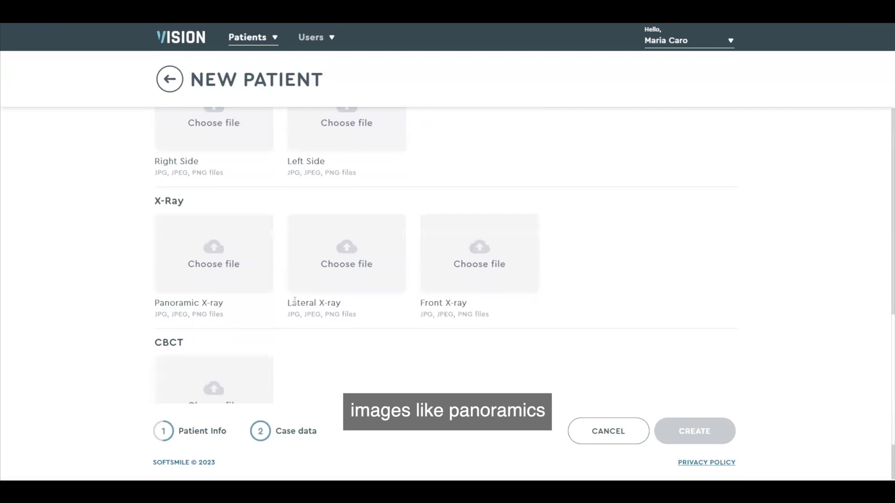
scroll(279, 303, "down", 2)
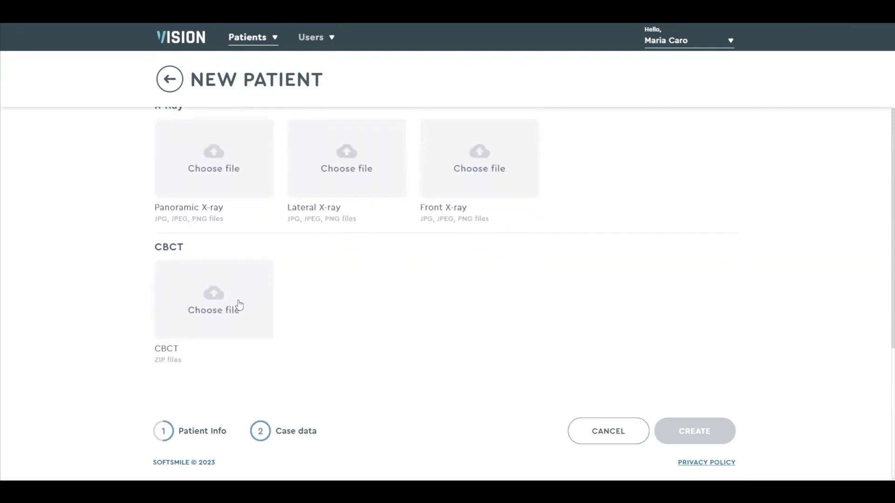
Step: Upload CBCT.zip into the CBCT slot
left_click(212, 304)
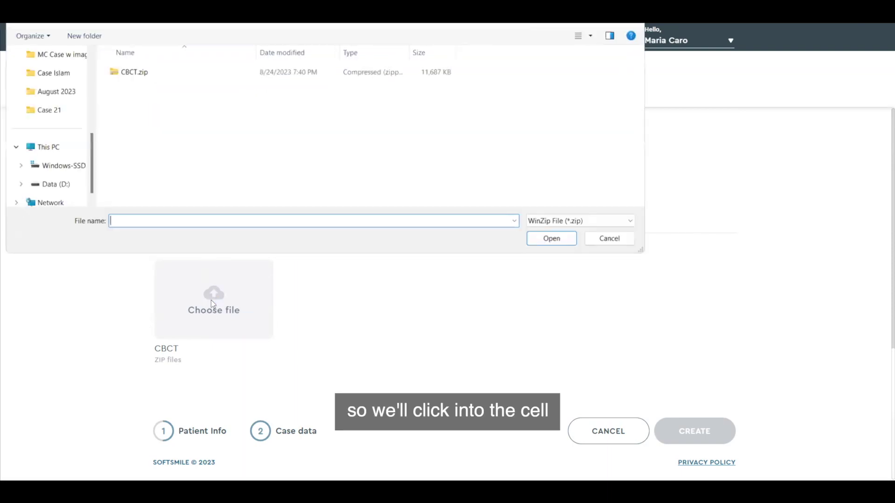
left_click(147, 74)
left_click(553, 239)
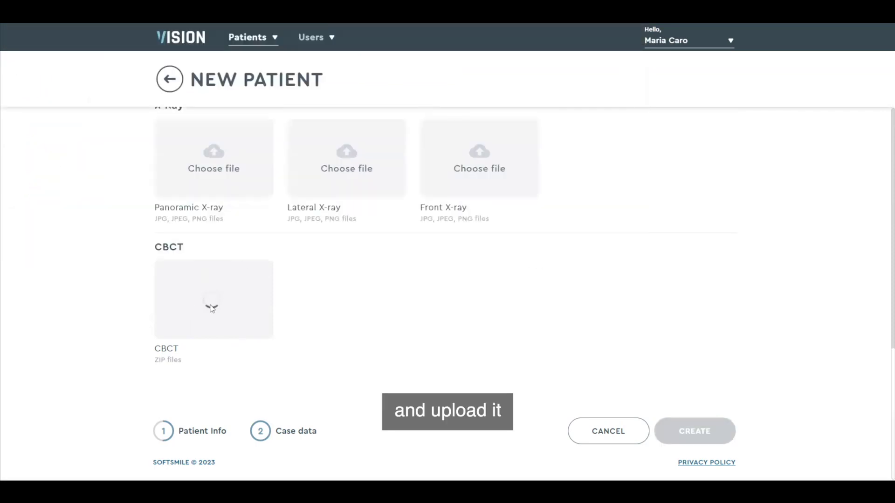
Step: Check that both STL jaw scans and the CBCT show as uploaded
scroll(264, 306, "up", 15)
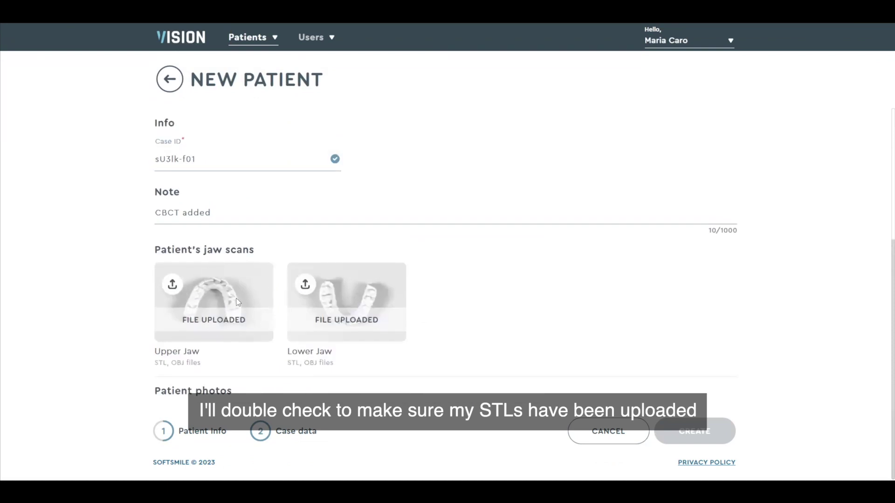
scroll(452, 312, "down", 15)
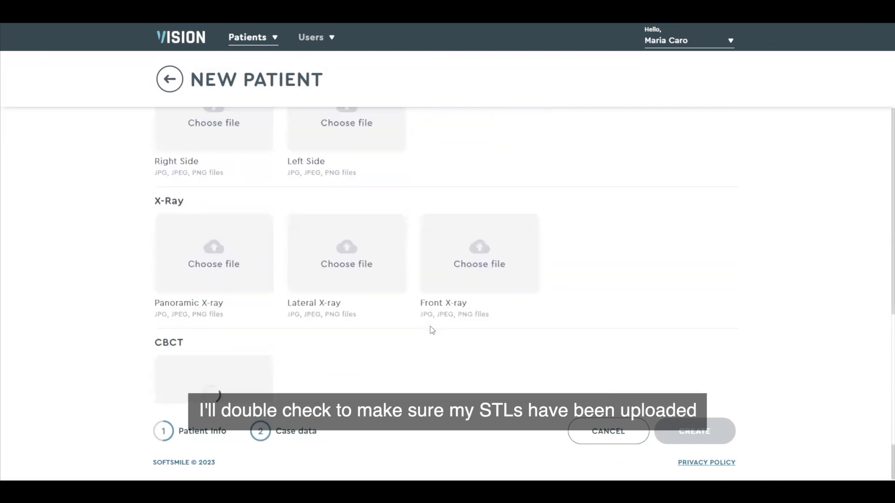
scroll(432, 330, "down", 2)
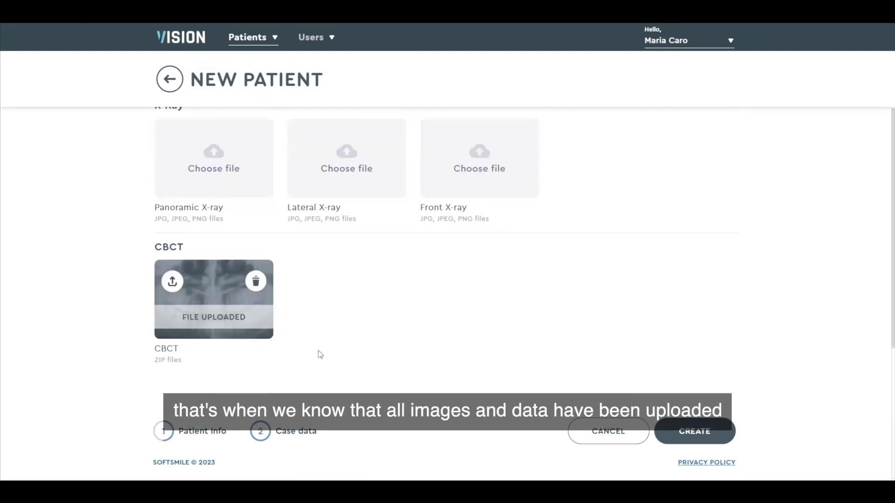
left_click(217, 295)
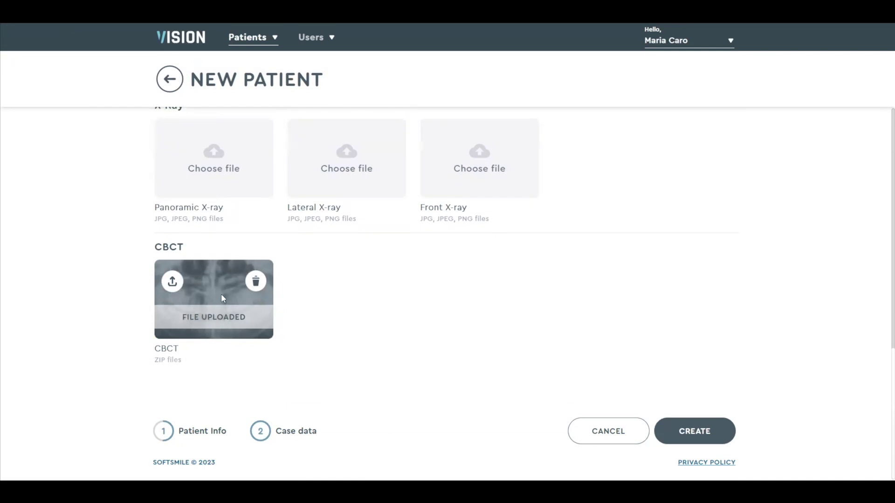
left_click(164, 256)
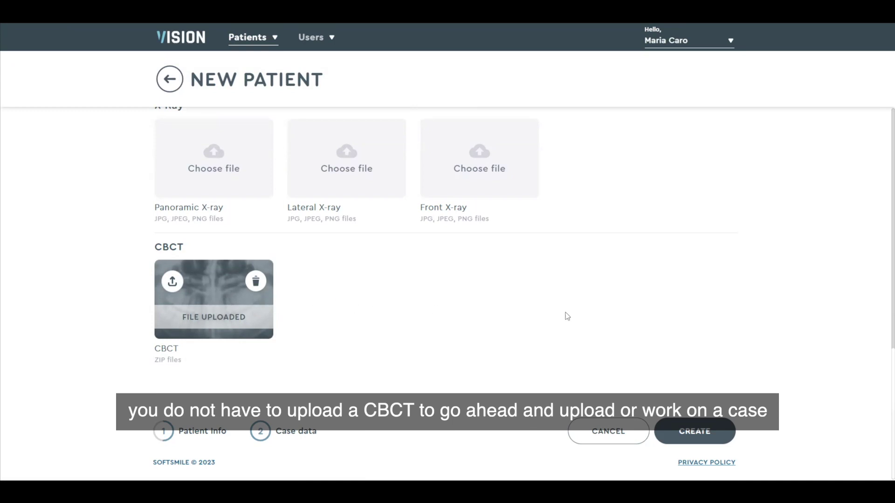
Step: Create the patient record and open its case at the Model Orientation step
left_click(703, 432)
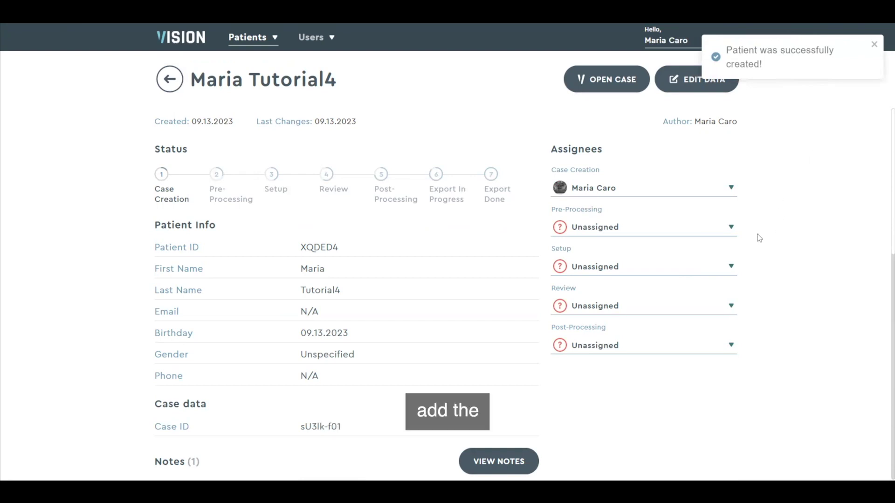
left_click(731, 236)
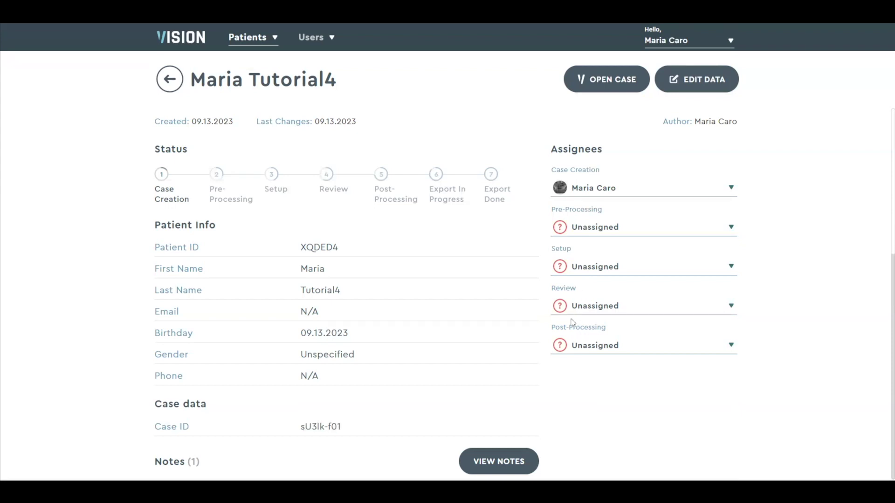
left_click(611, 86)
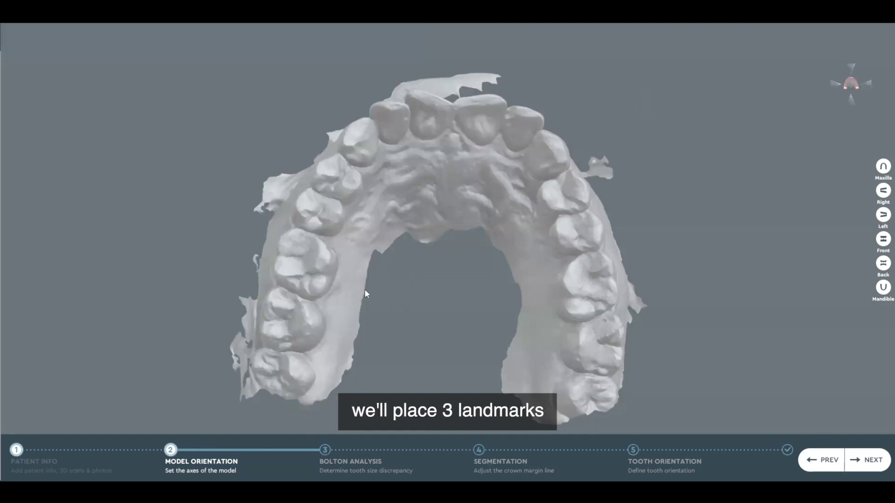
Step: Mark both molars and the central incisors on the upper jaw, then on the lower jaw
left_click(304, 261)
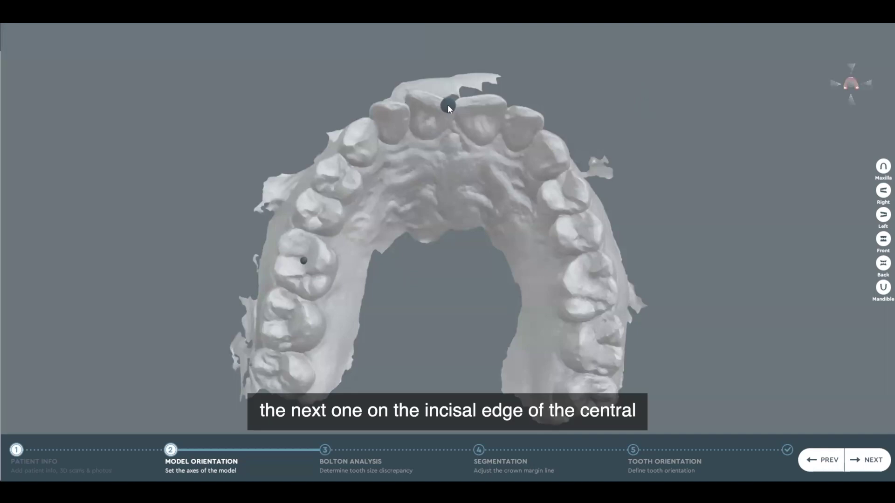
left_click(449, 105)
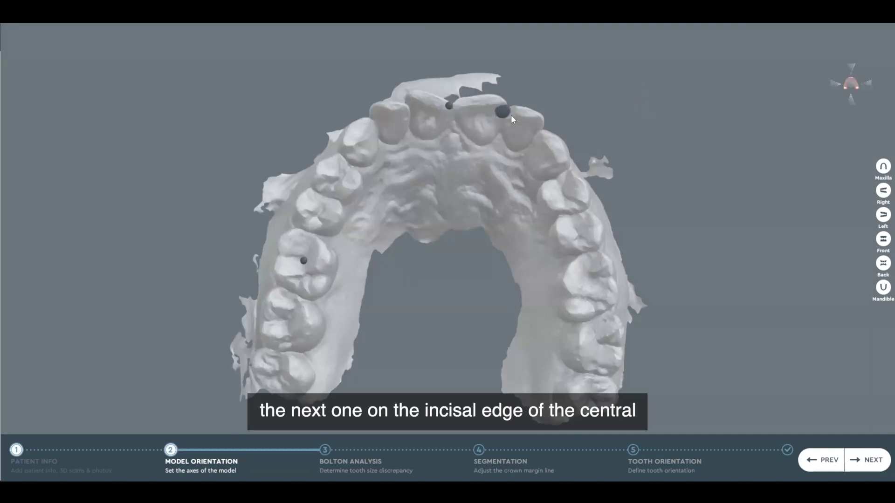
left_click(591, 285)
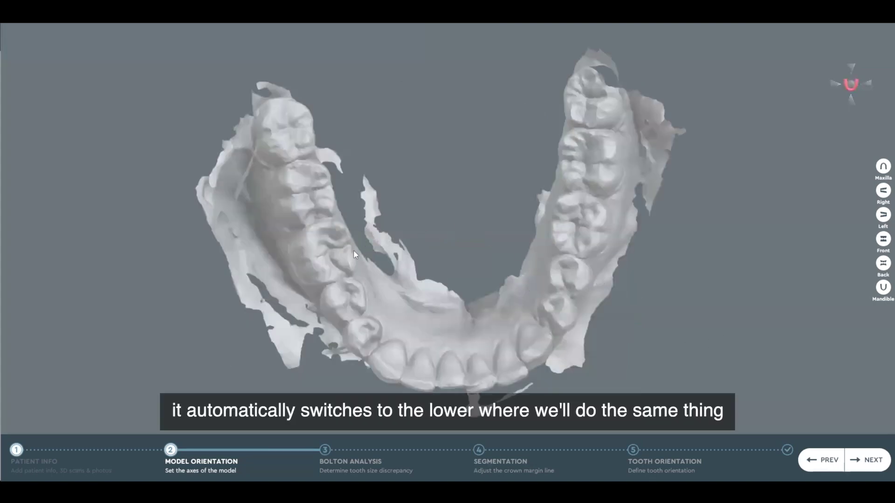
left_click(329, 253)
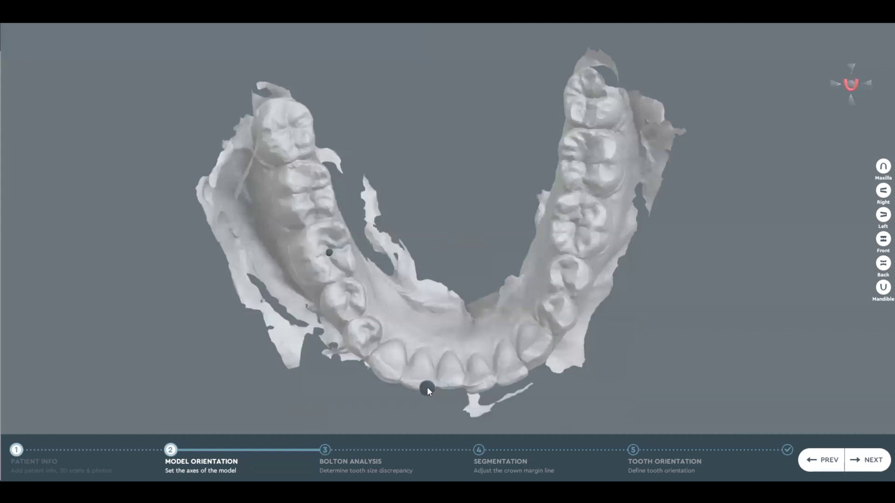
left_click(427, 387)
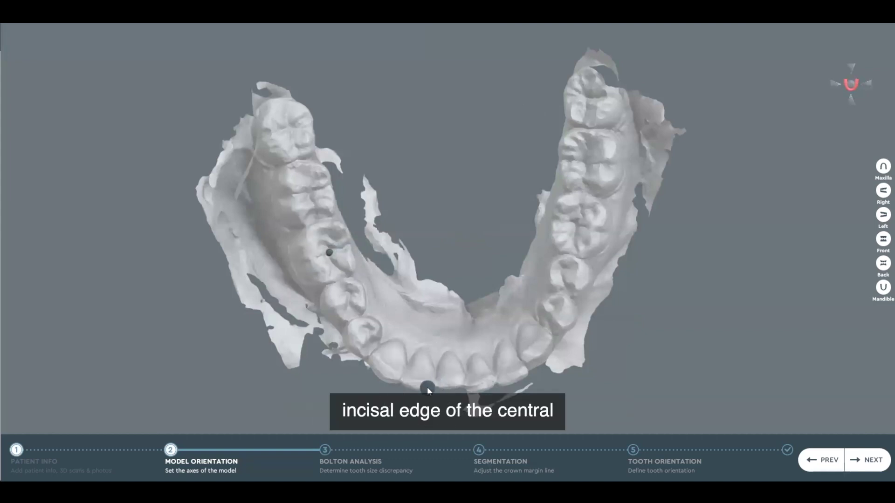
left_click(578, 225)
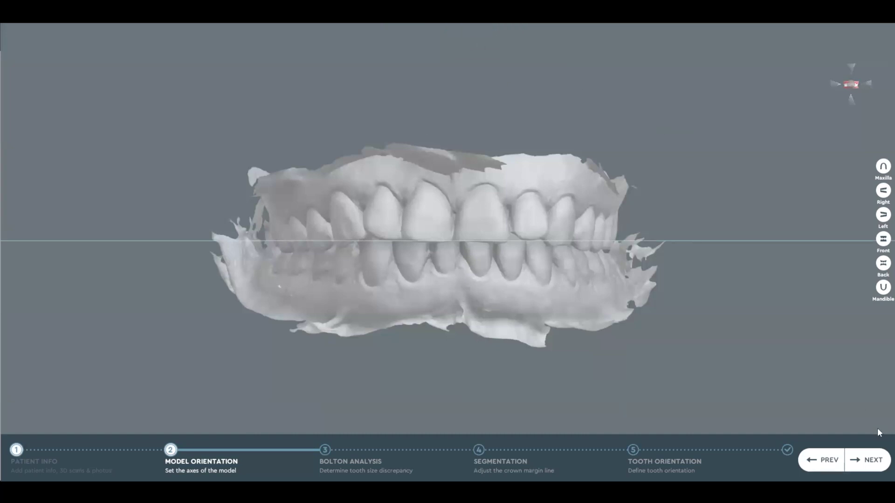
Step: Save the orientation and move on to the Model Correction tools without editing the models
left_click(867, 462)
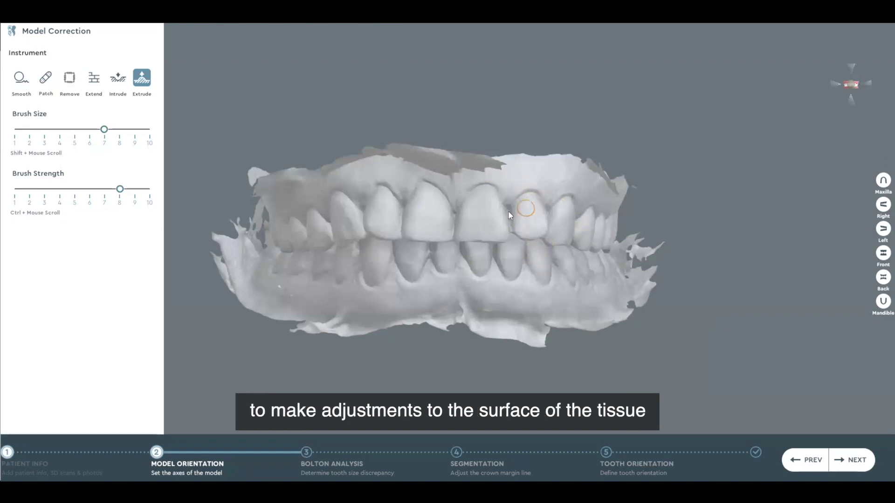
left_click(528, 177)
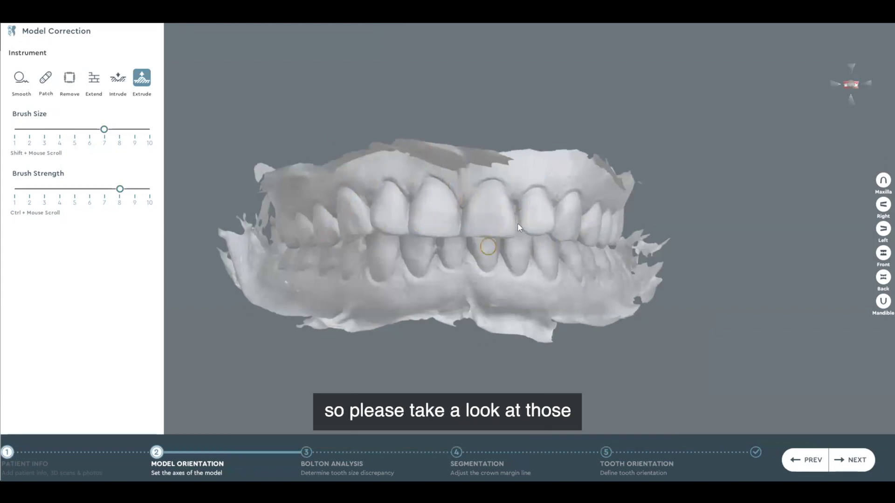
scroll(518, 223, "up", 3)
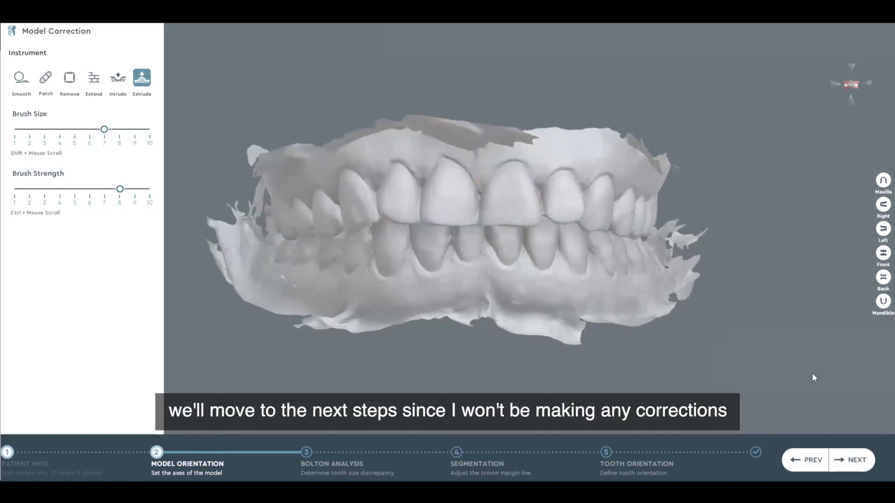